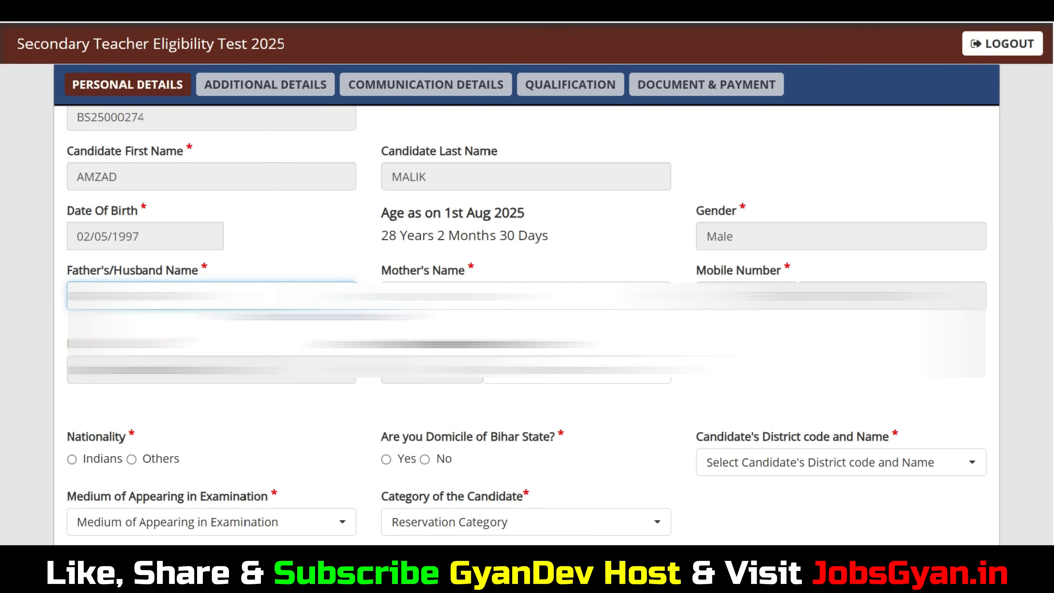
Move past the parents' name fields and set the candidate's nationality to Indians.
key("Tab")
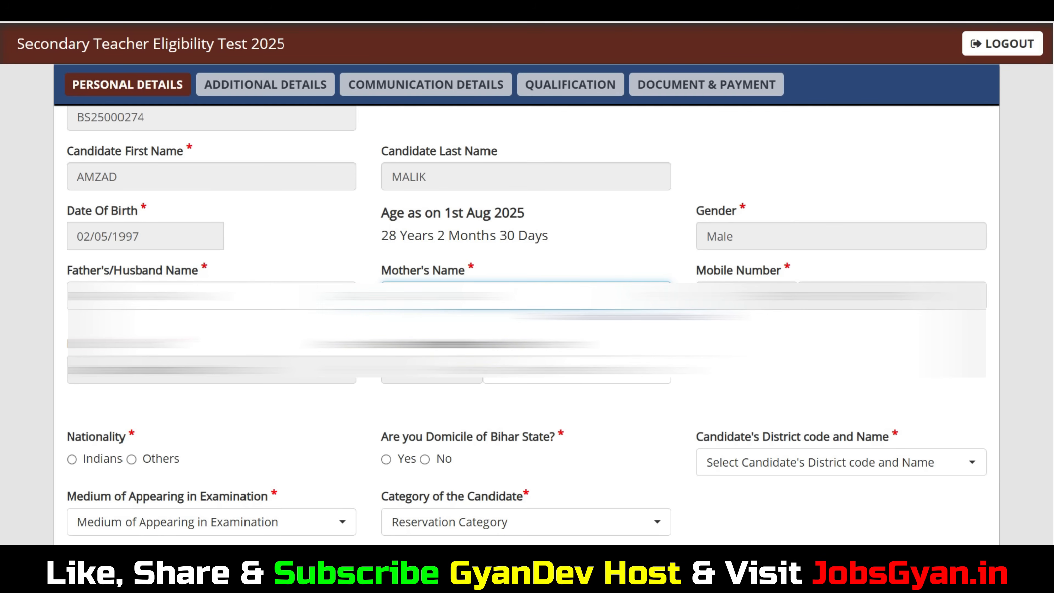
left_click(564, 371)
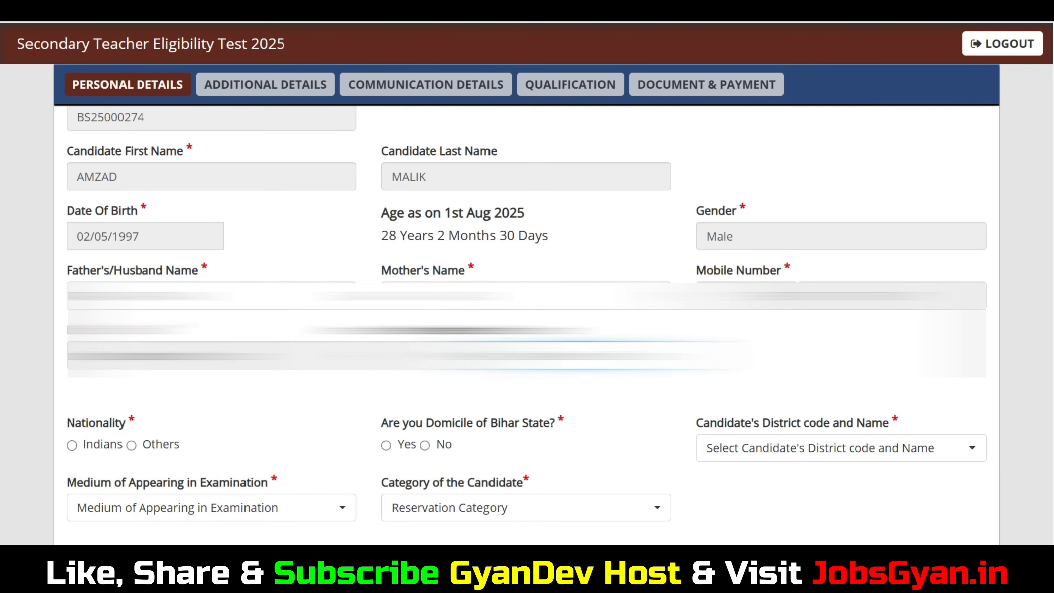
left_click_drag(109, 424, 88, 423)
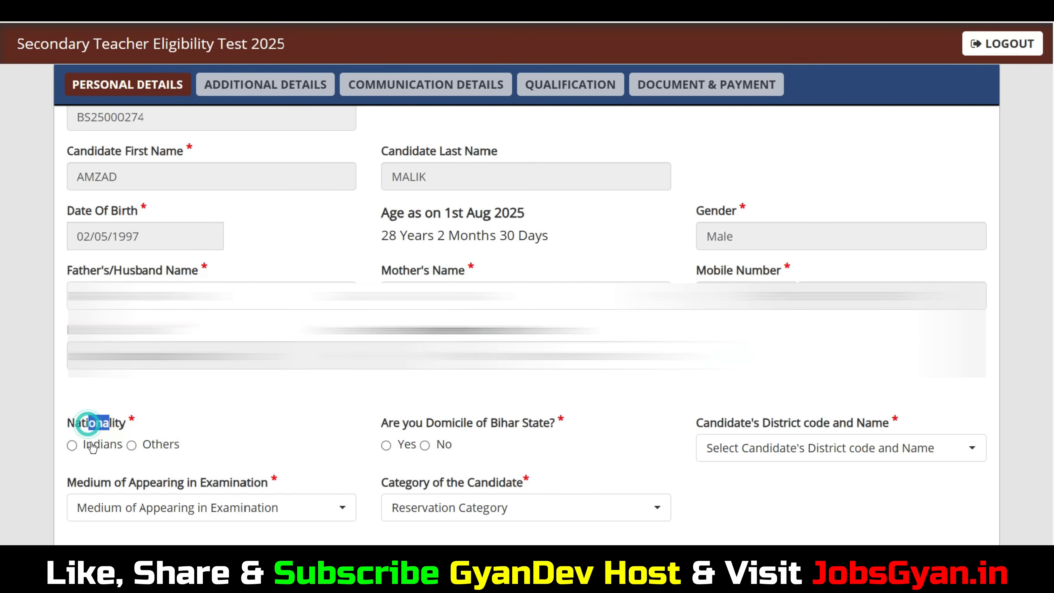
left_click(71, 449)
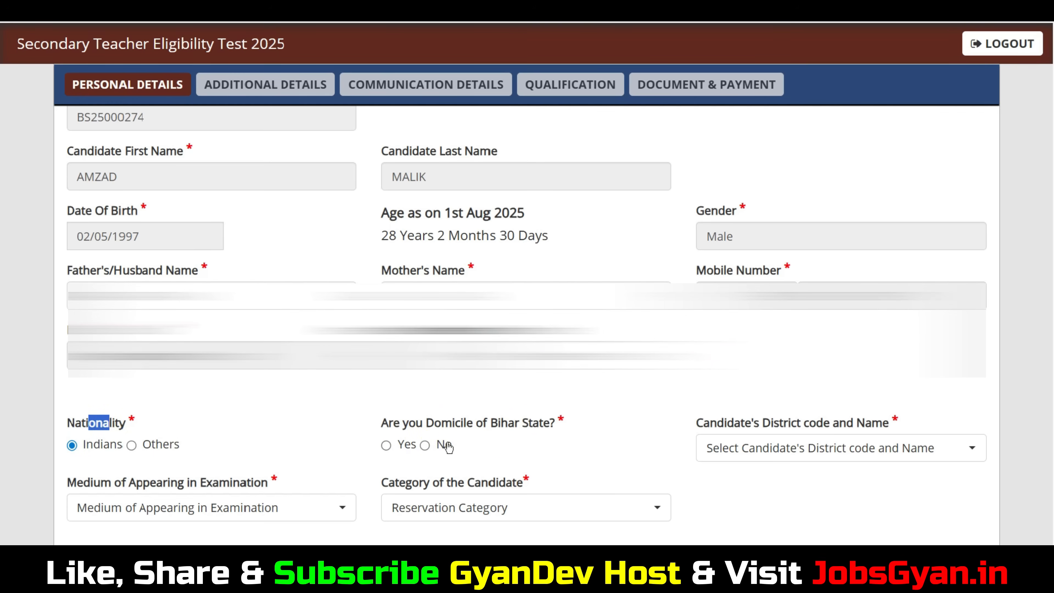
Answer Yes to being domiciled in Bihar State and look through the available district codes.
left_click(386, 445)
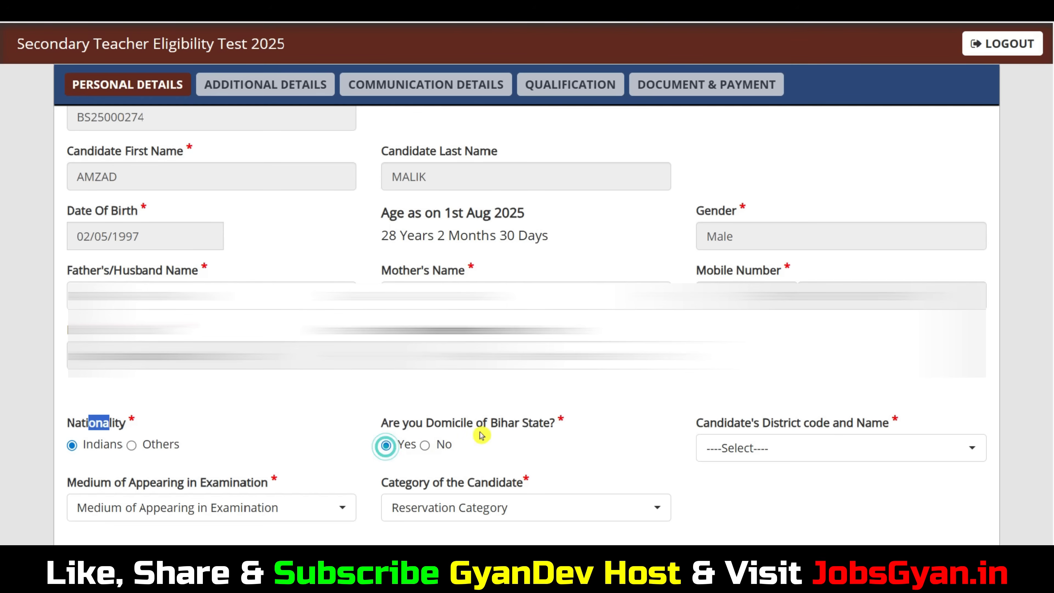
left_click(770, 442)
left_click(664, 411)
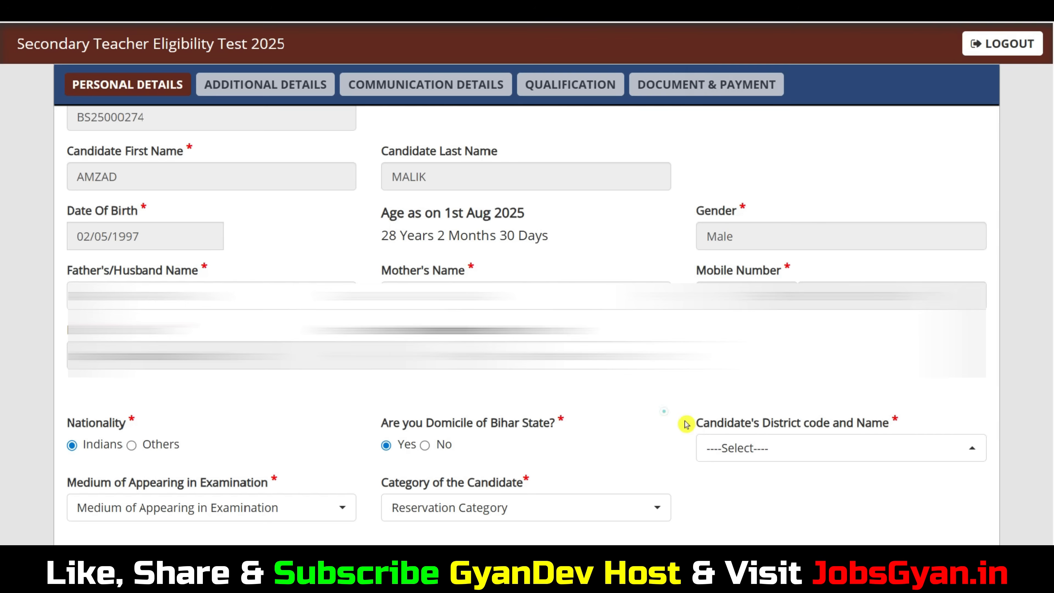
left_click(831, 447)
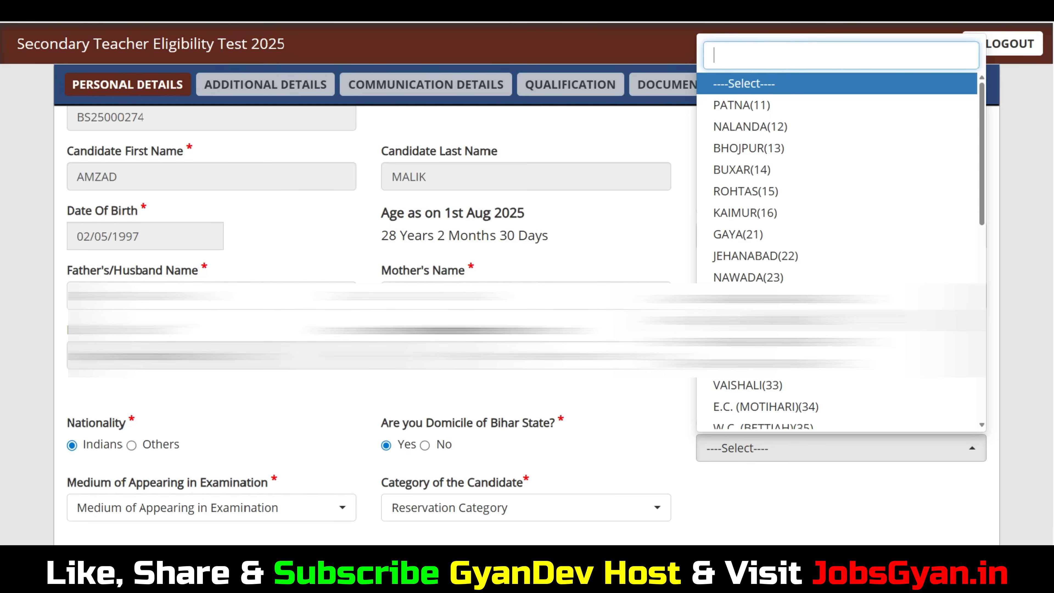
left_click(680, 399)
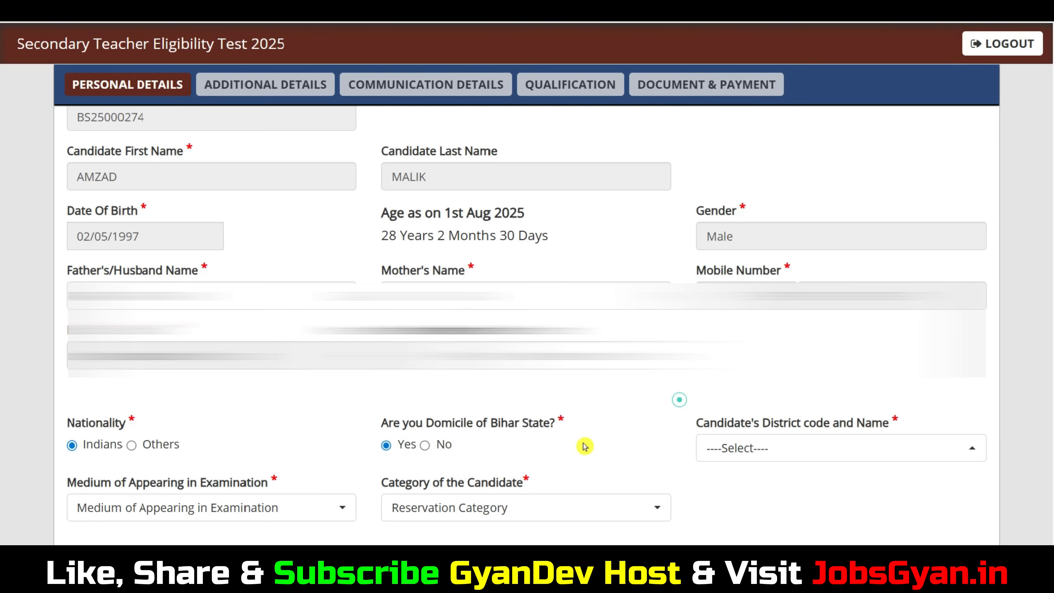
Answer No to Bihar domicile, choose Uttar Pradesh as the other domicile state, and view the examination medium options.
left_click(425, 446)
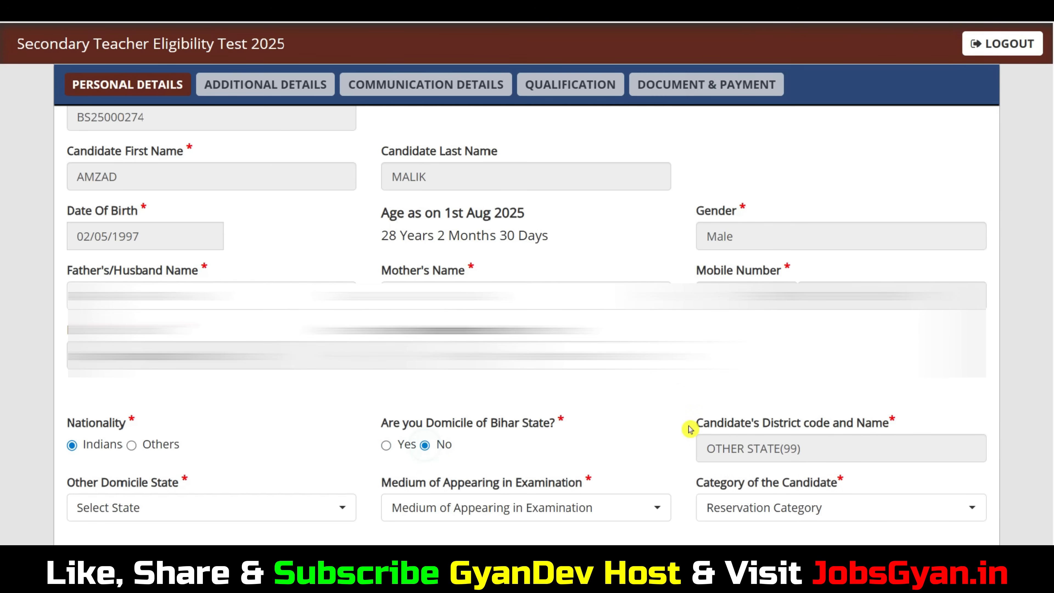
left_click(184, 510)
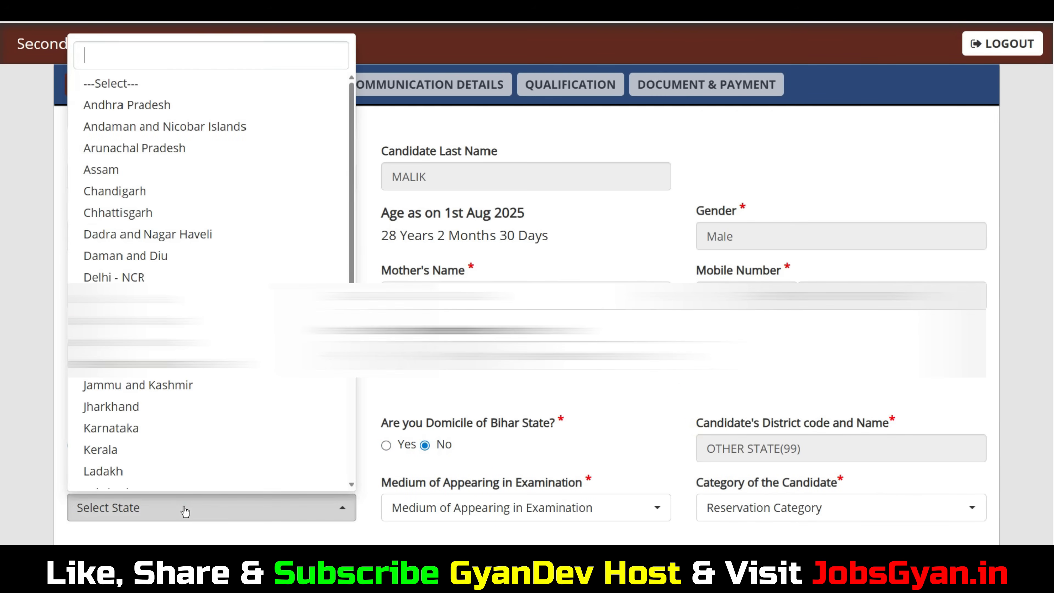
scroll(200, 427, "down", 5)
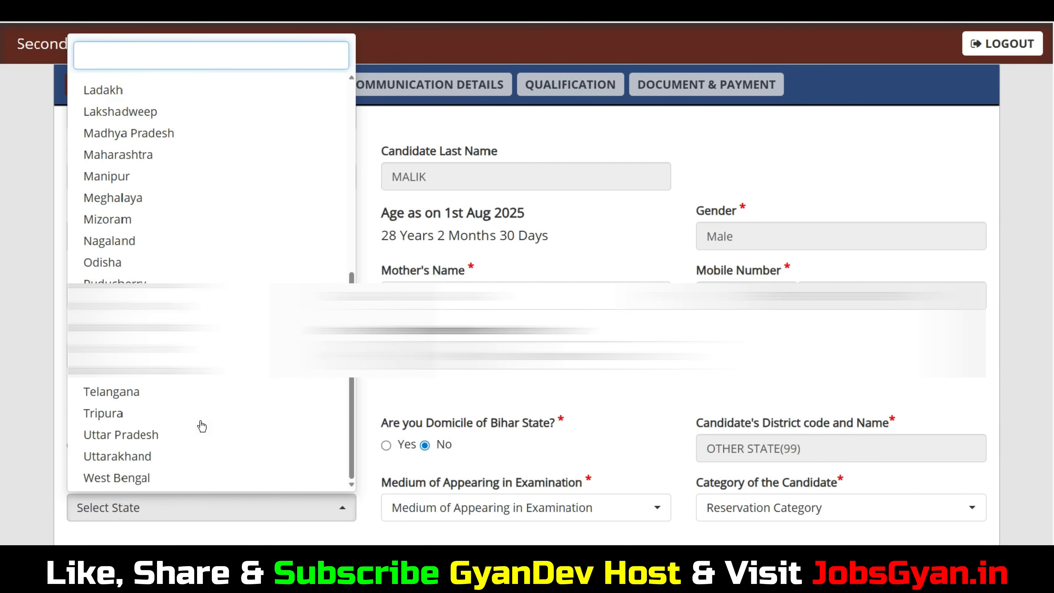
left_click(182, 431)
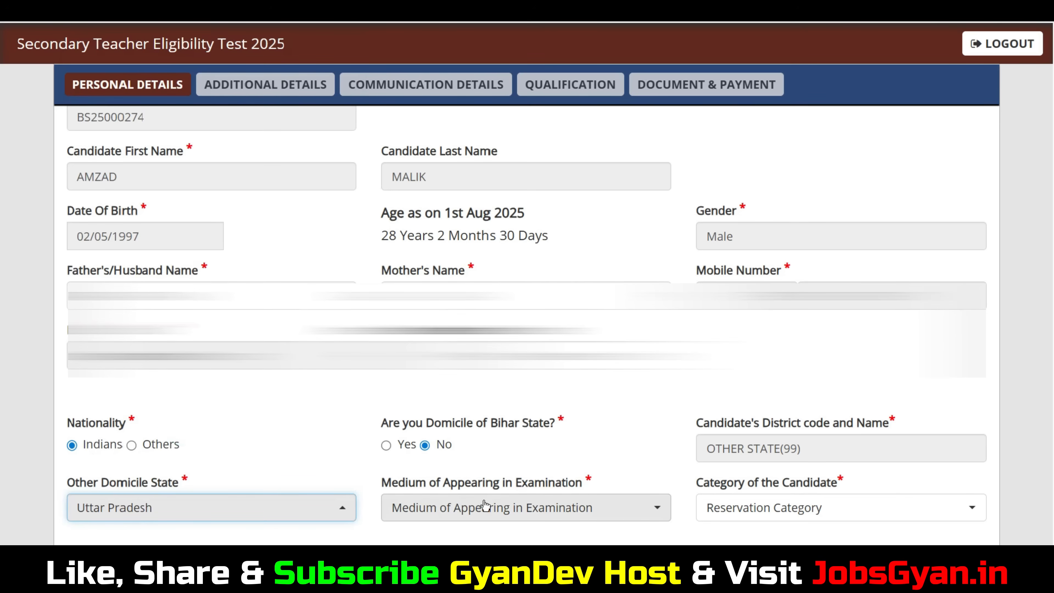
left_click(544, 517)
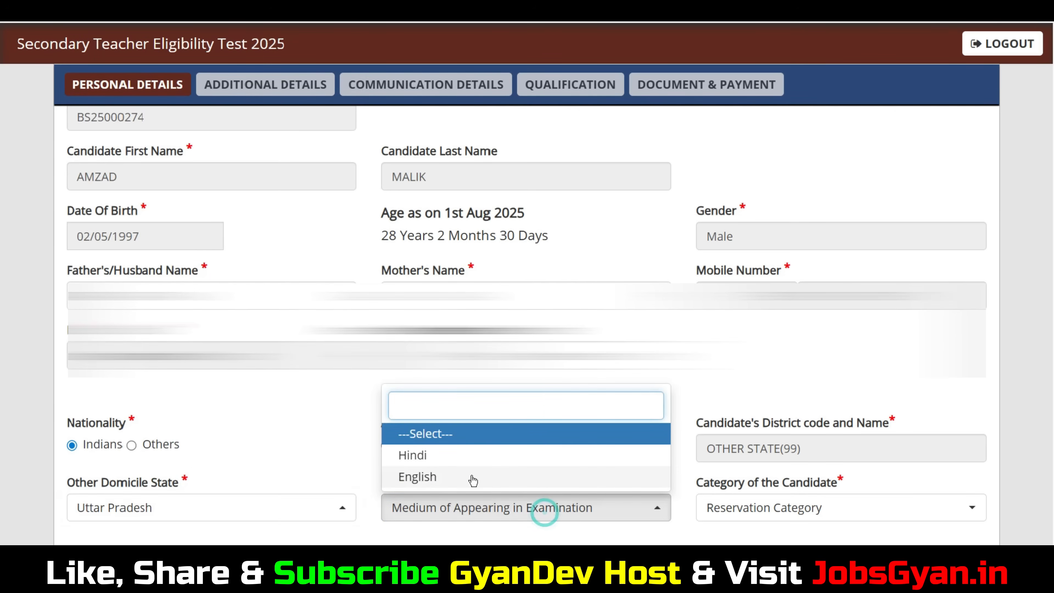
left_click(1015, 437)
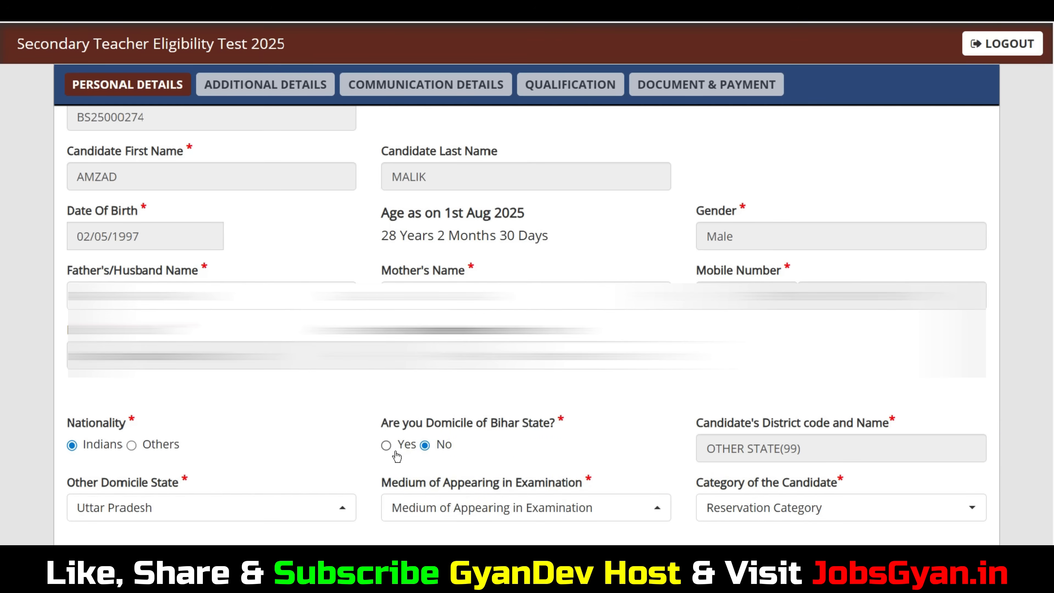
Mark the candidate as domiciled in Bihar State and select PATNA(11) as the district.
left_click(386, 446)
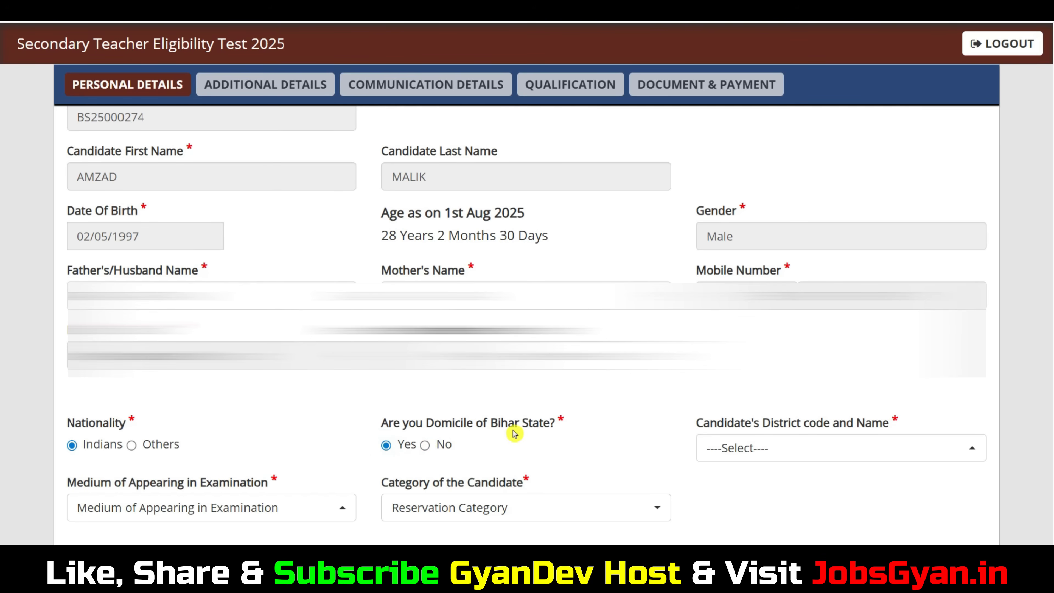
left_click(749, 453)
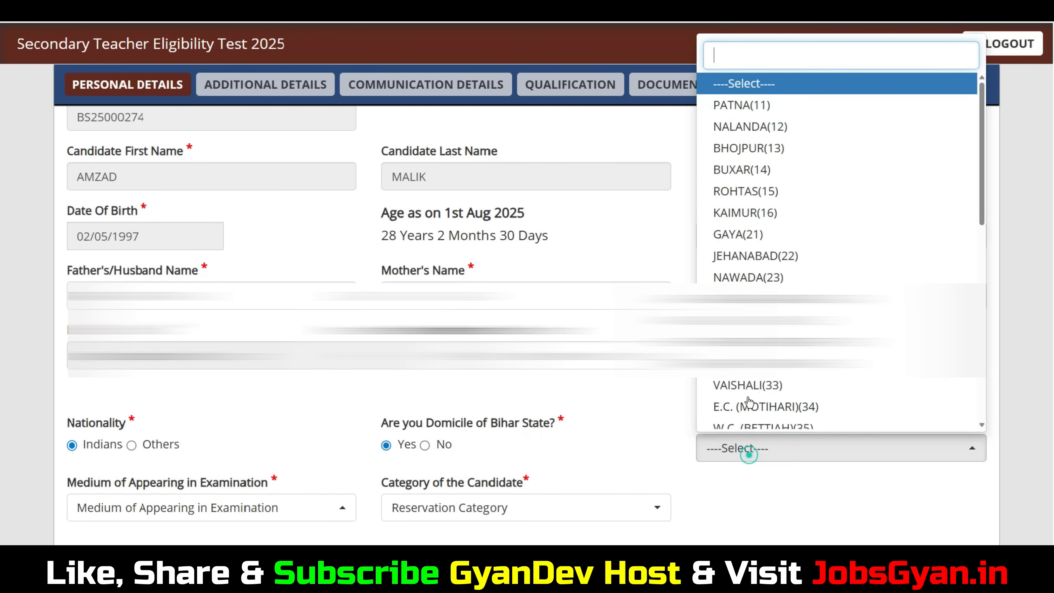
left_click(749, 107)
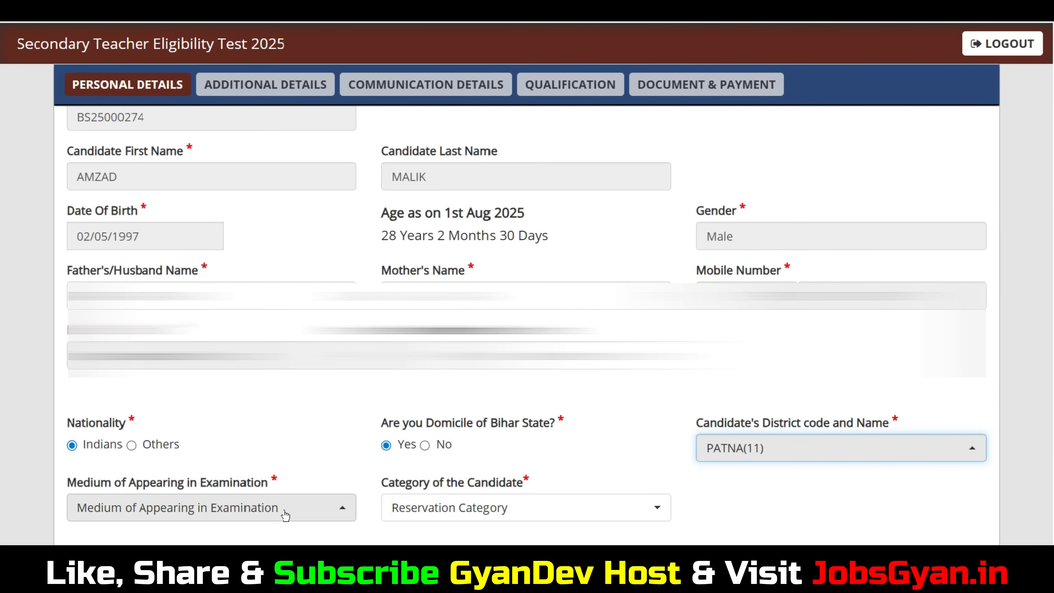
Set the medium of appearing in the examination to Hindi.
left_click(257, 506)
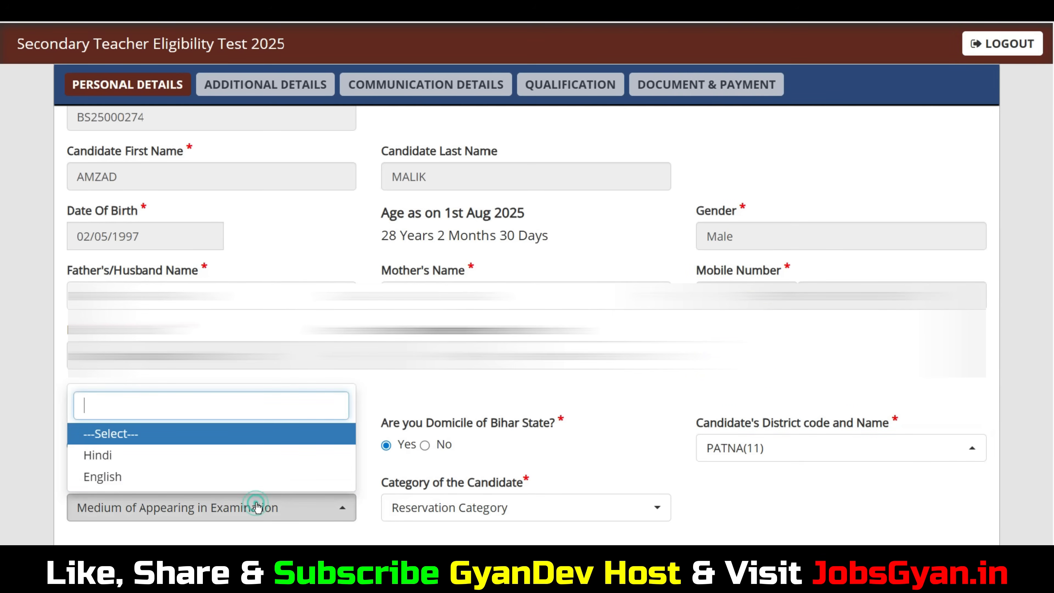
left_click(802, 493)
left_click(286, 503)
left_click(121, 462)
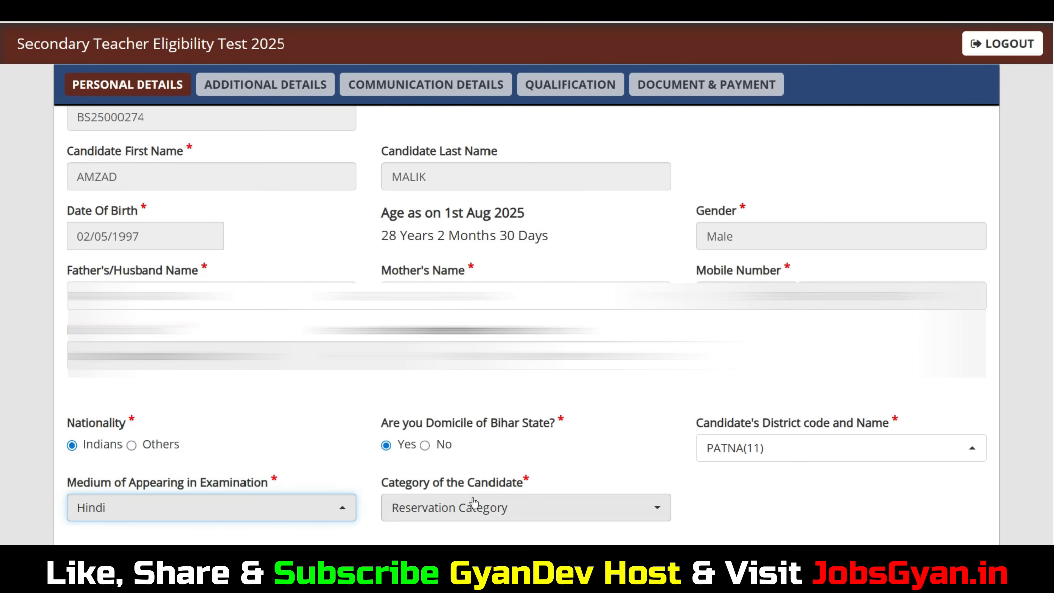
Try General and BC as the candidate's reservation category, and set it to SC.
left_click(527, 512)
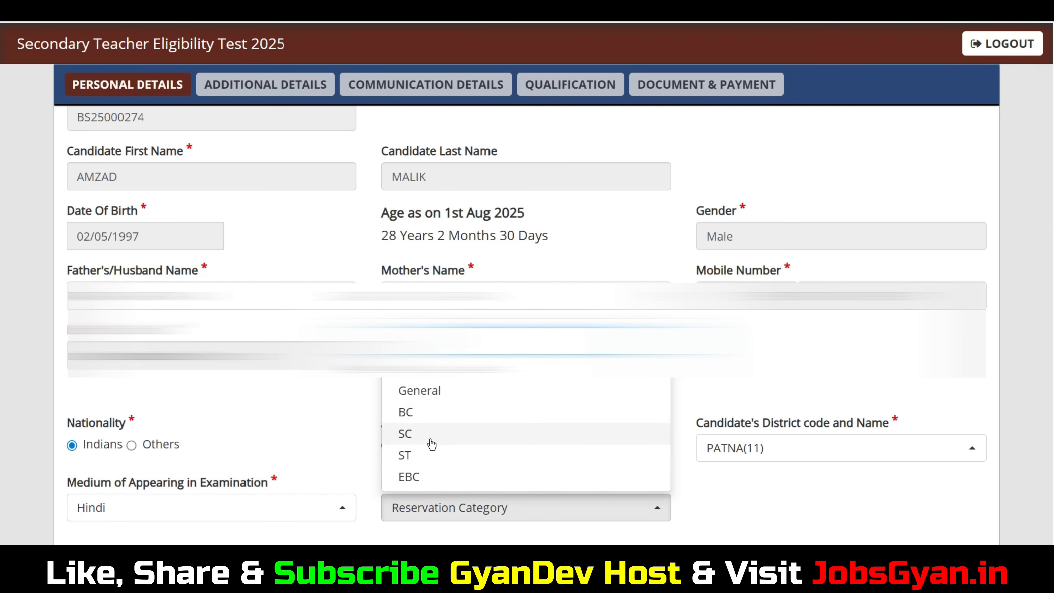
left_click(421, 391)
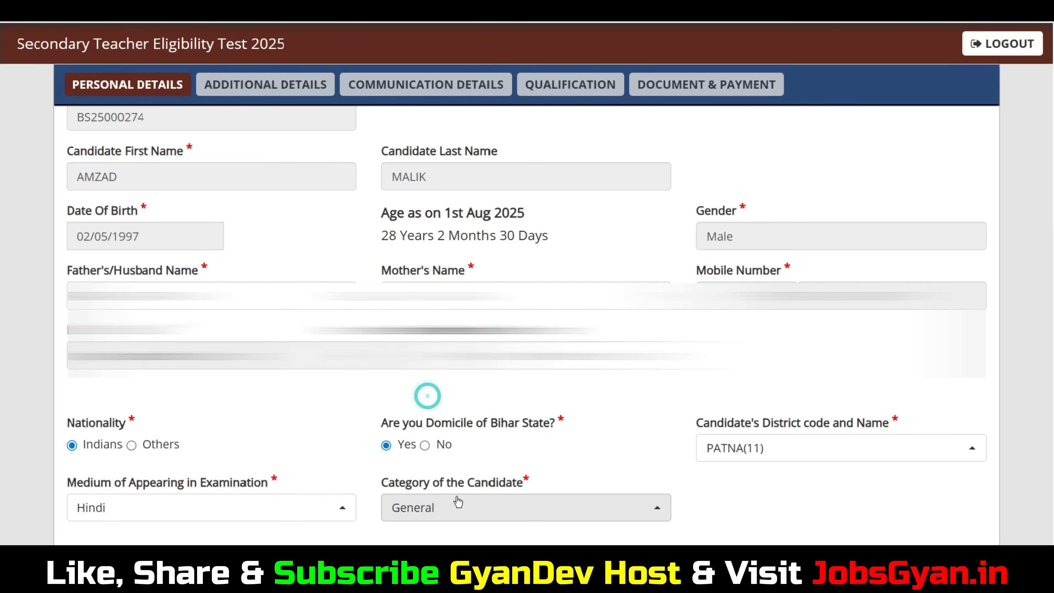
left_click(433, 509)
left_click(415, 413)
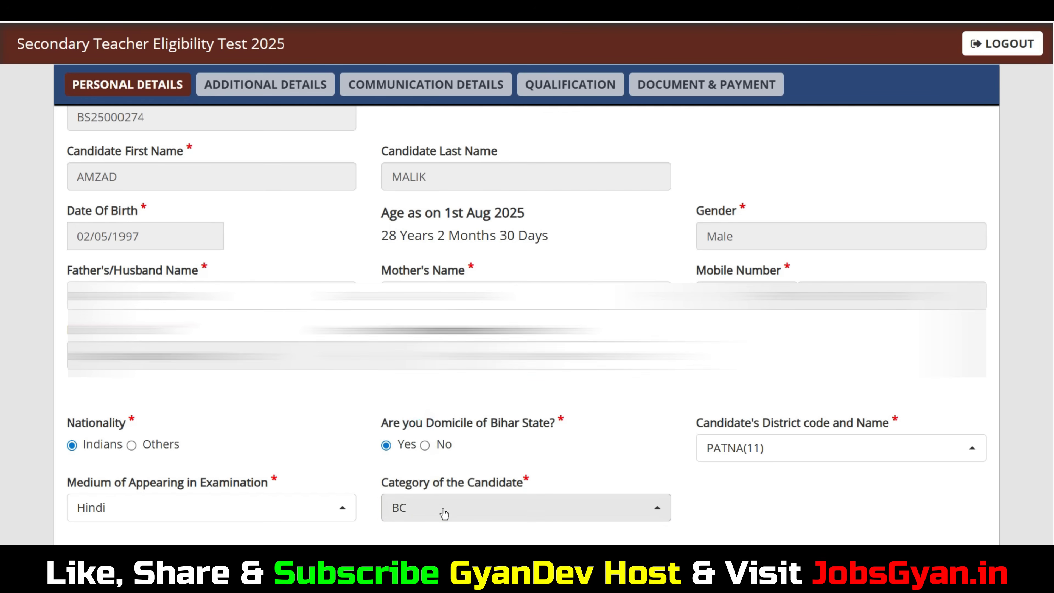
left_click(442, 508)
left_click(423, 436)
Examine the bank account fields for bank name, branch, account number and IFSC code without filling them in.
scroll(621, 503, "down", 10)
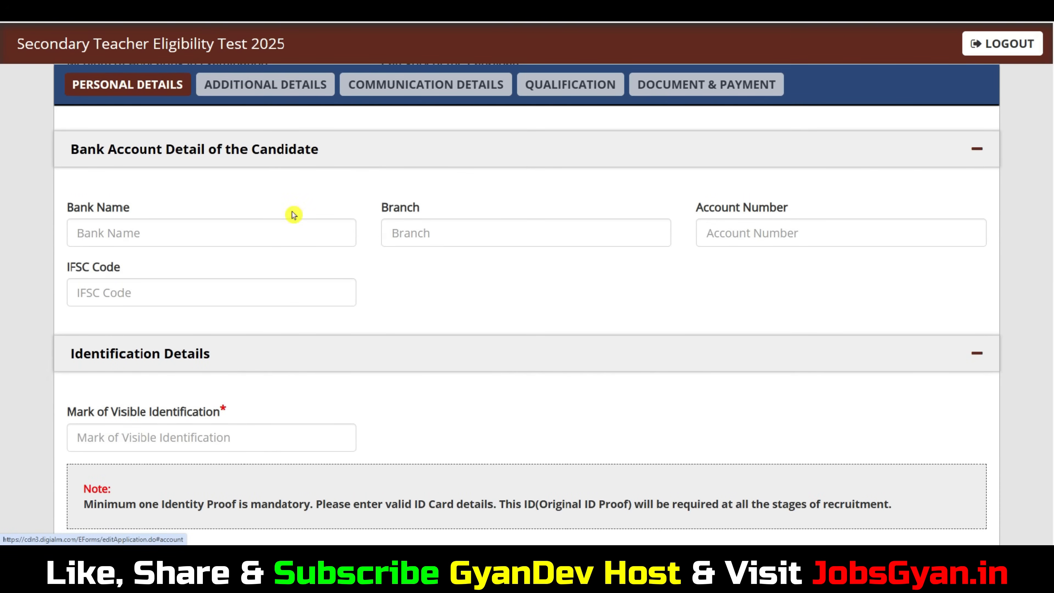
left_click(156, 235)
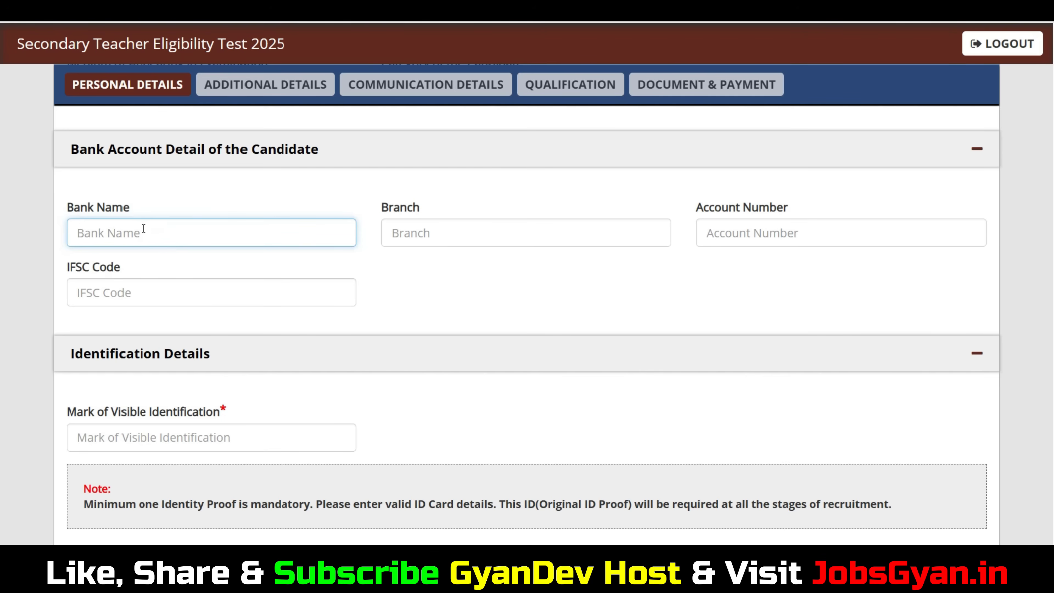
left_click(407, 208)
left_click(427, 229)
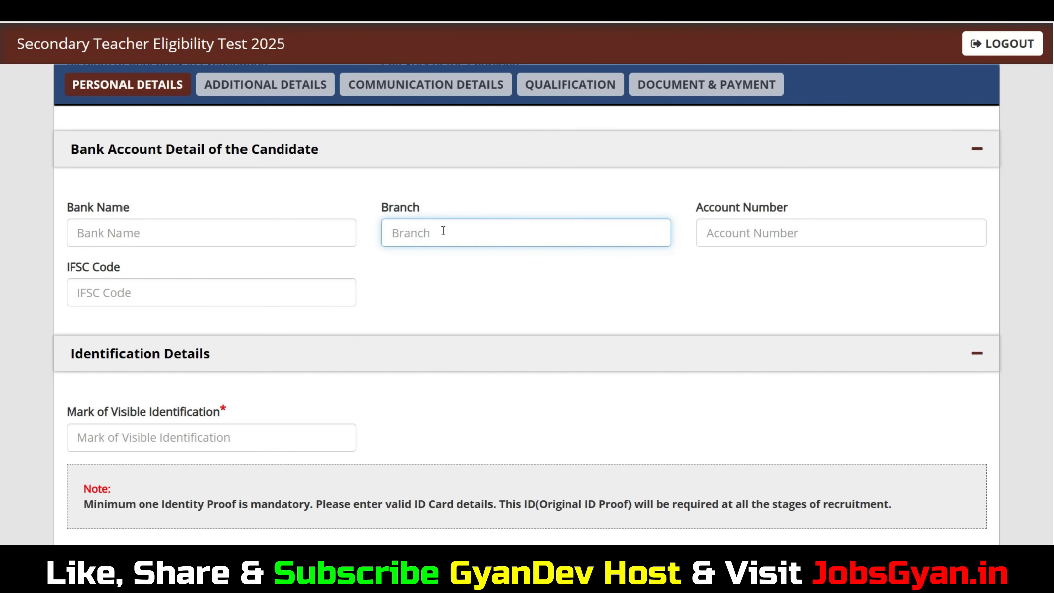
left_click_drag(739, 212, 793, 209)
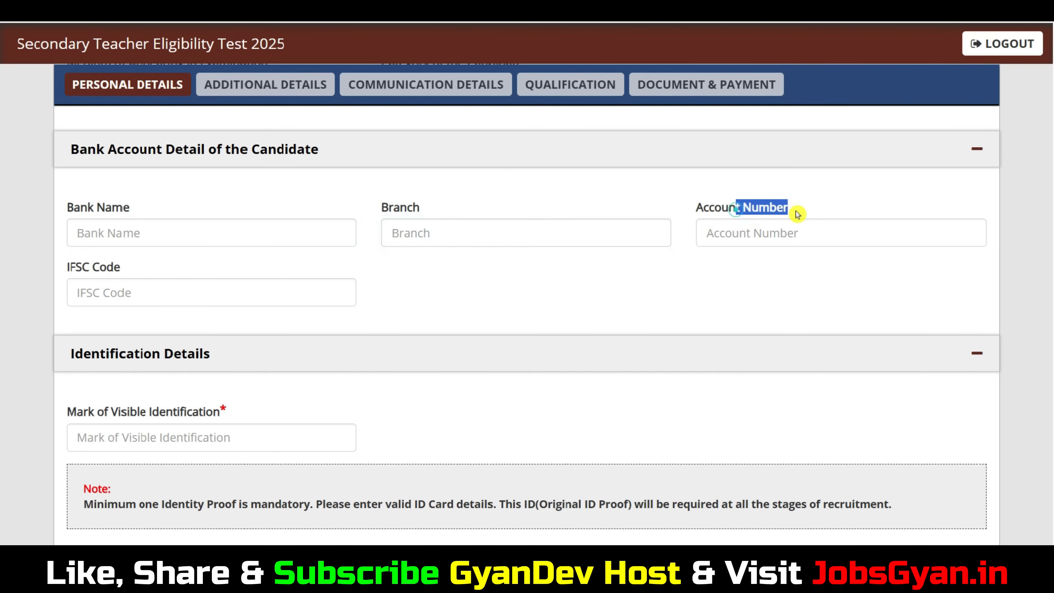
left_click(771, 232)
left_click(106, 294)
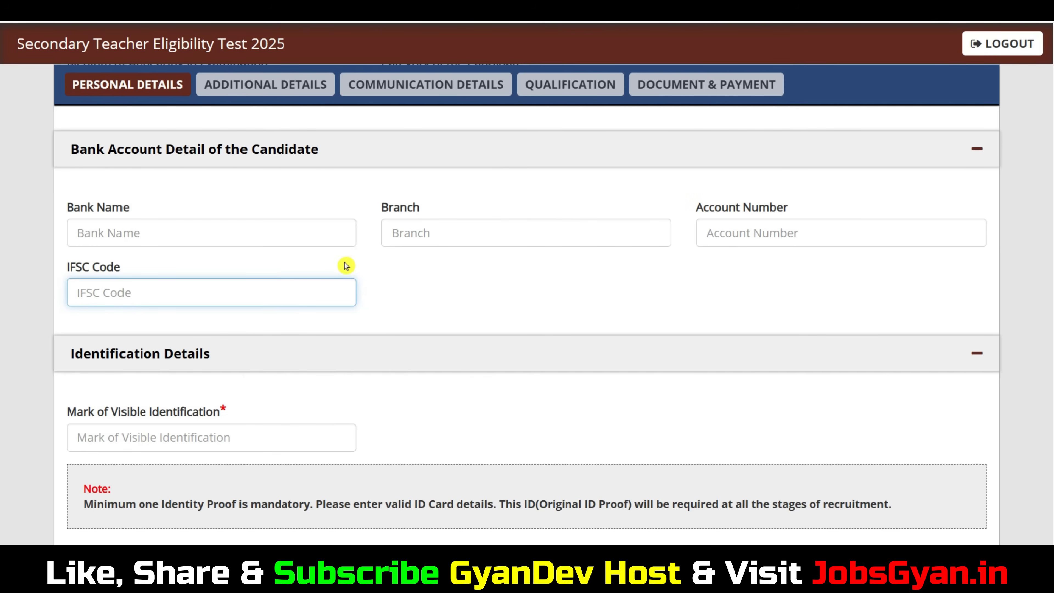
Enter MOLE ON MY CHICK as the mark of visible identification.
scroll(308, 266, "down", 3)
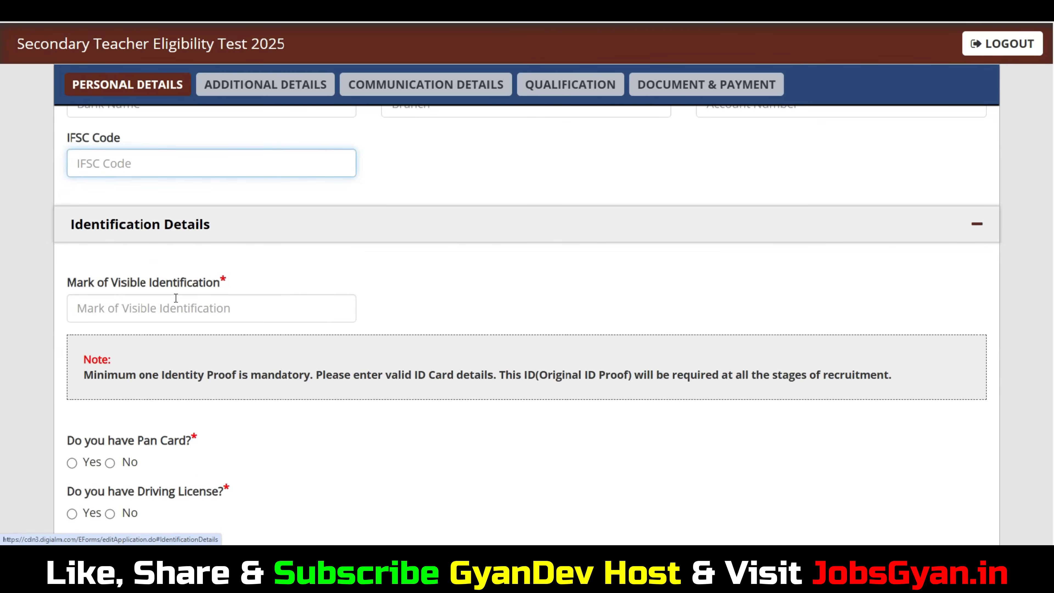
left_click(188, 311)
type("MOLE ON MY CHICK")
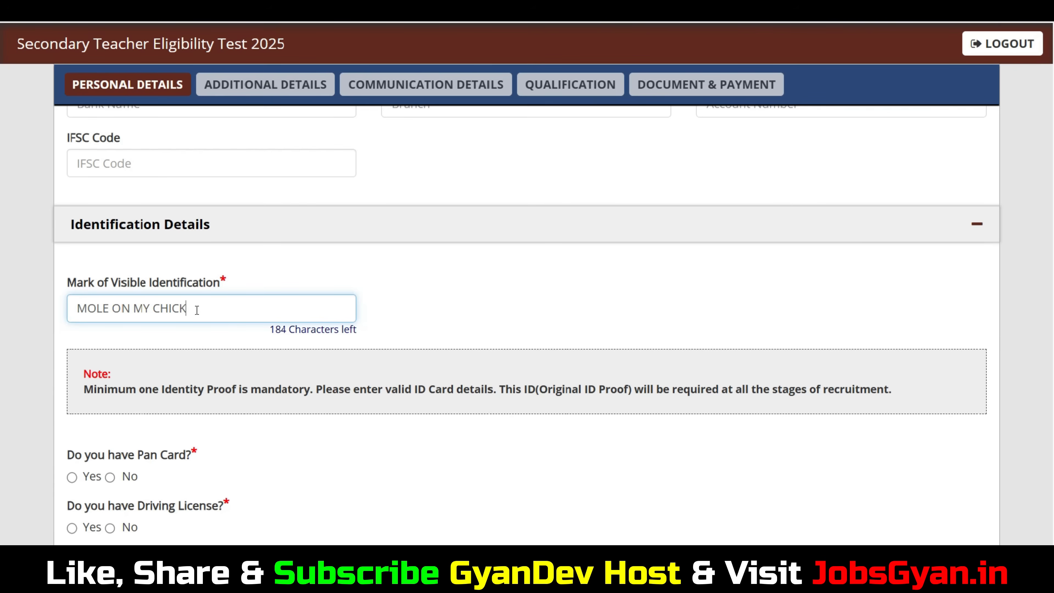
Review the identity proof questions, answer Yes to having a Pan Card, and go to its name field.
scroll(290, 319, "down", 3)
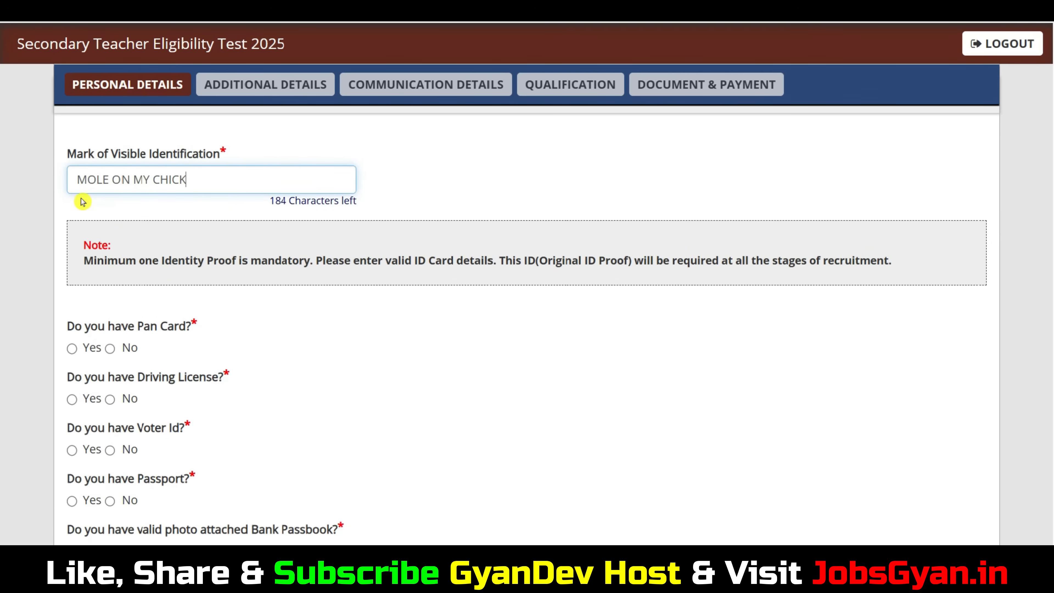
scroll(266, 238, "down", 6)
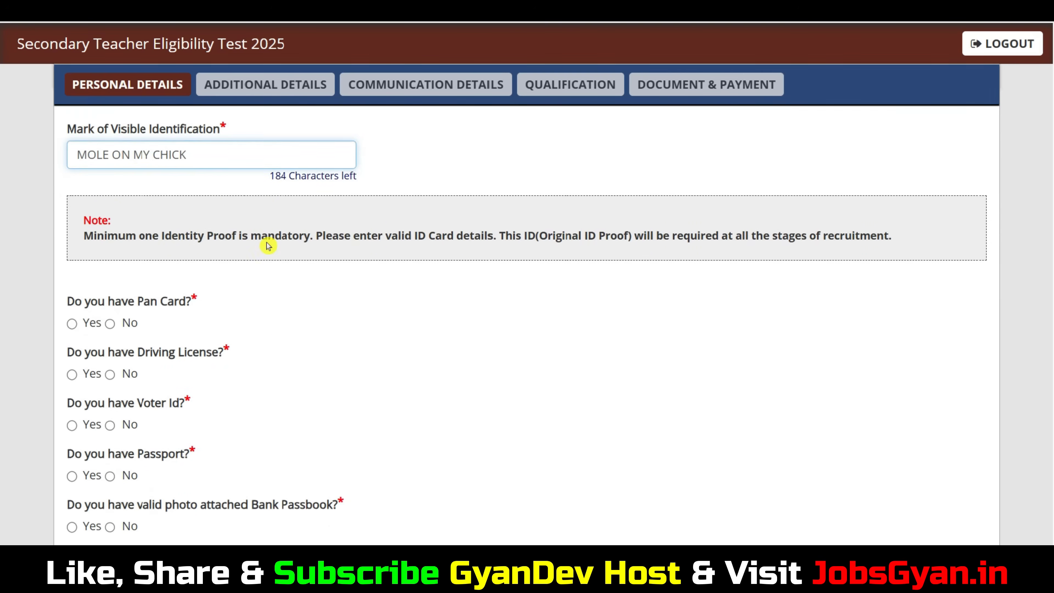
scroll(2, 465, "up", 2)
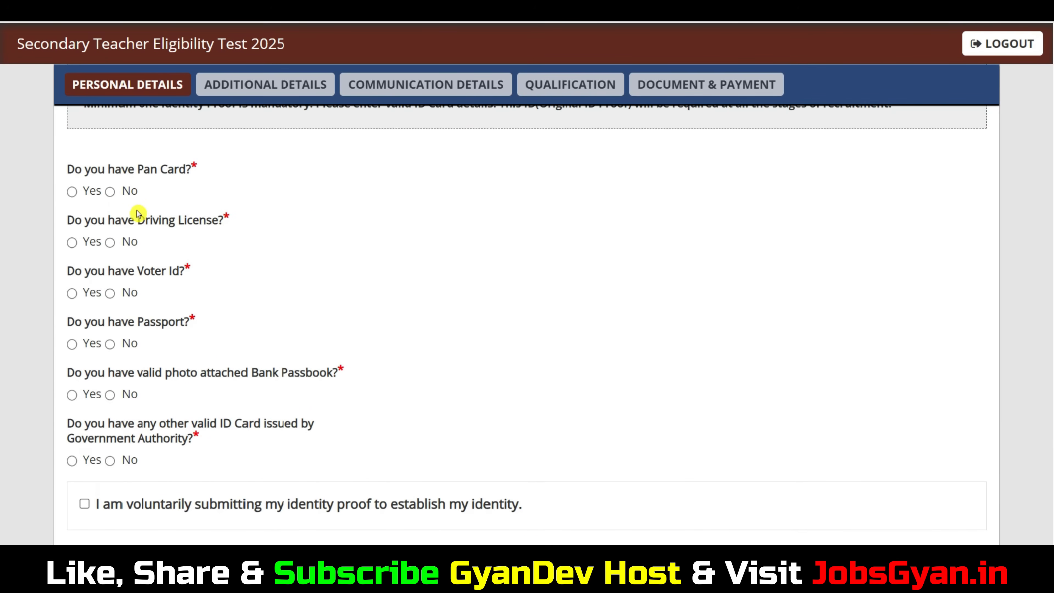
scroll(74, 192, "down", 1)
left_click(72, 178)
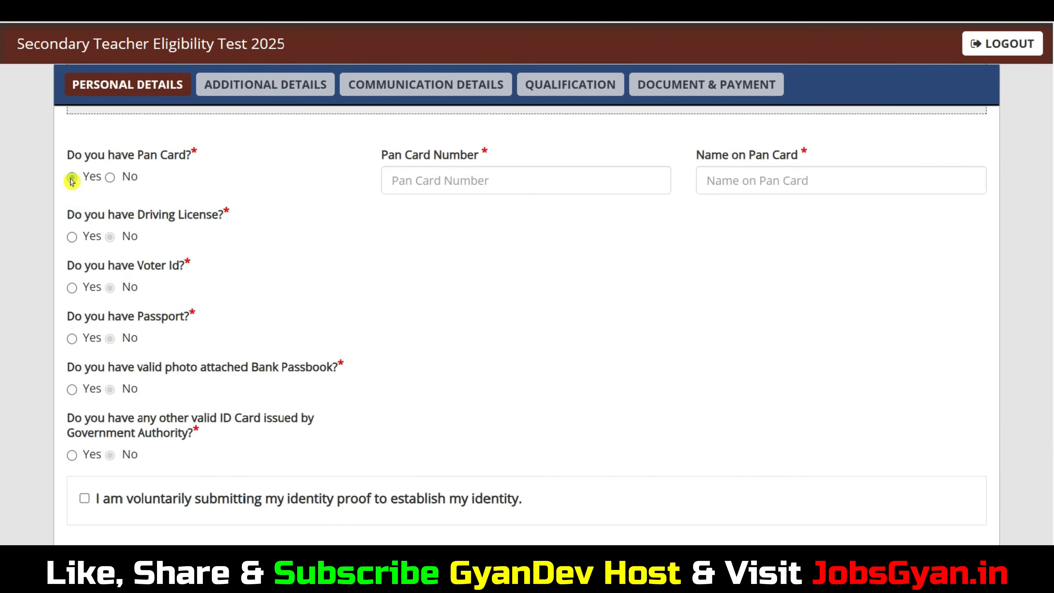
left_click_drag(410, 156, 464, 161)
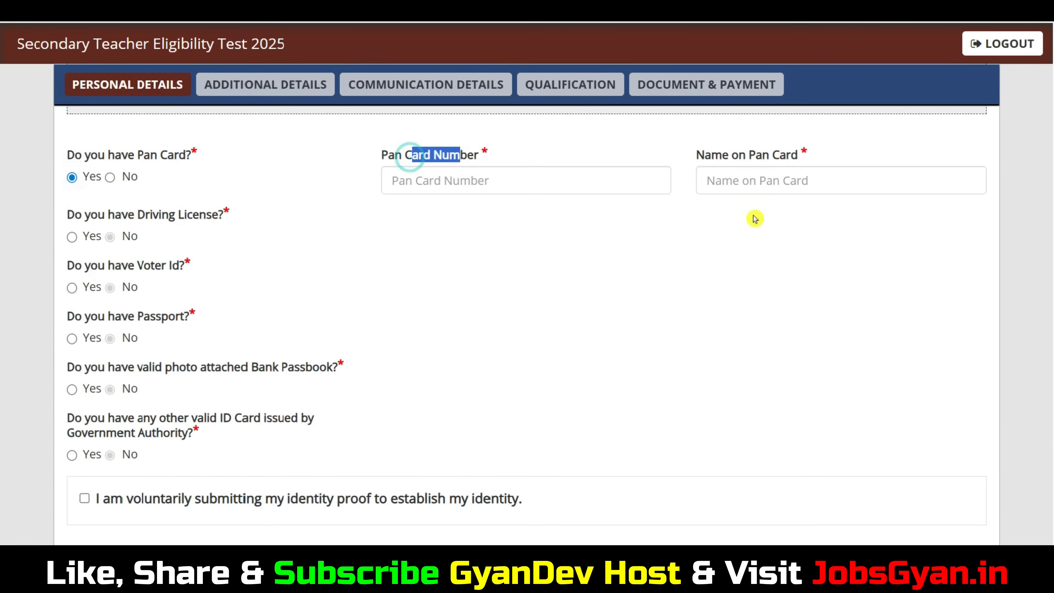
left_click(769, 186)
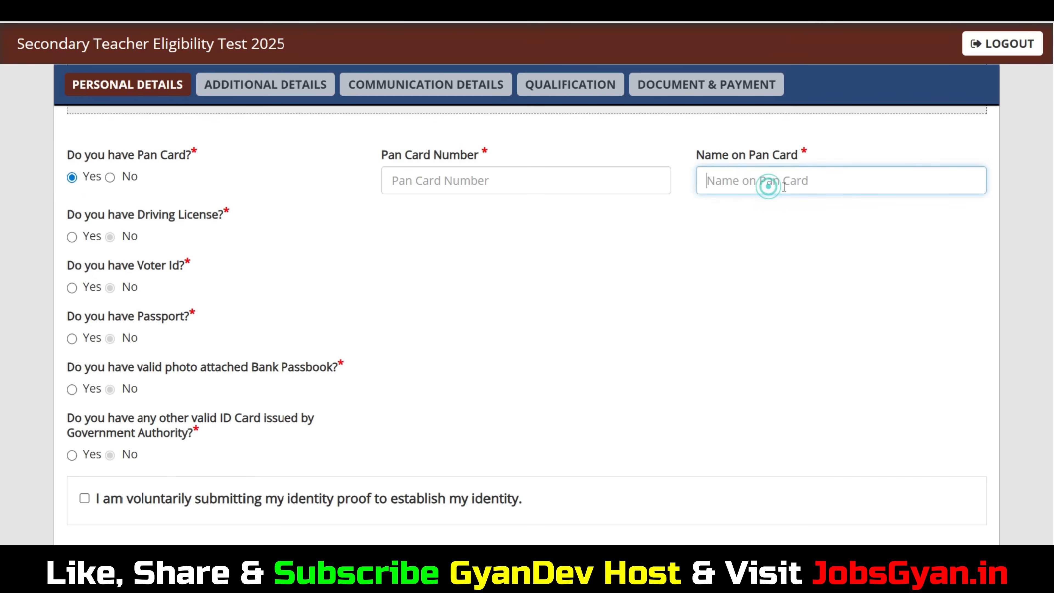
Try Yes for having a Driving License, examine the number, name, issuing authority, date and type fields, and set the answer back to No.
left_click(72, 238)
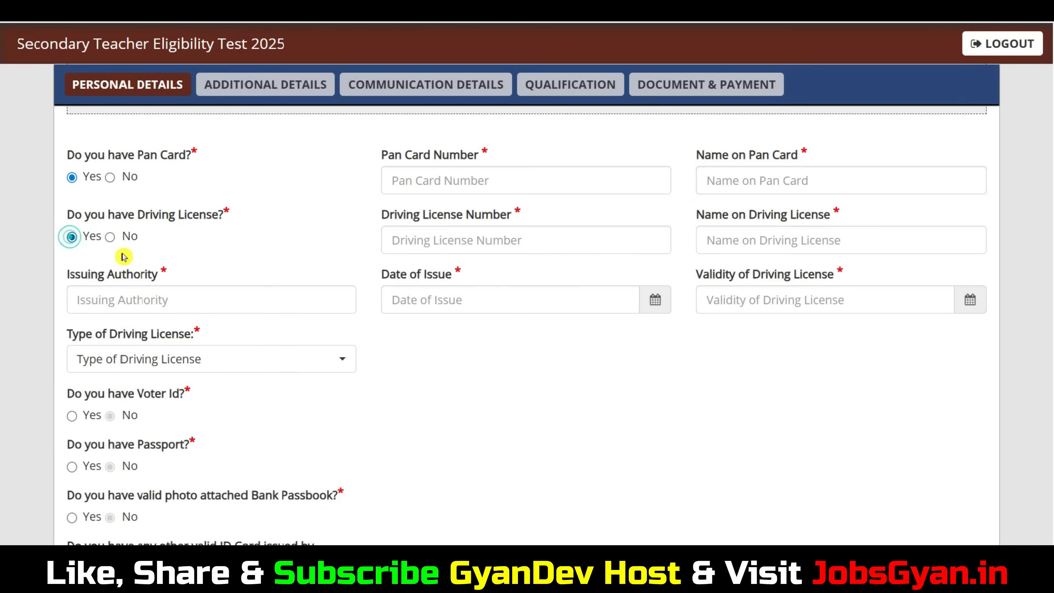
left_click(478, 244)
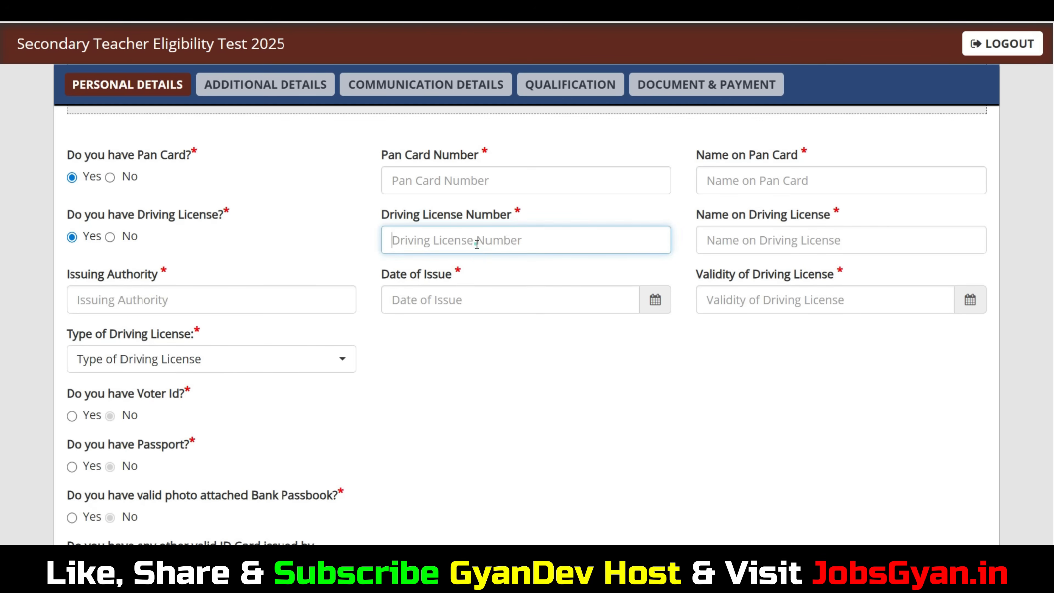
left_click_drag(749, 214, 818, 215)
left_click(197, 306)
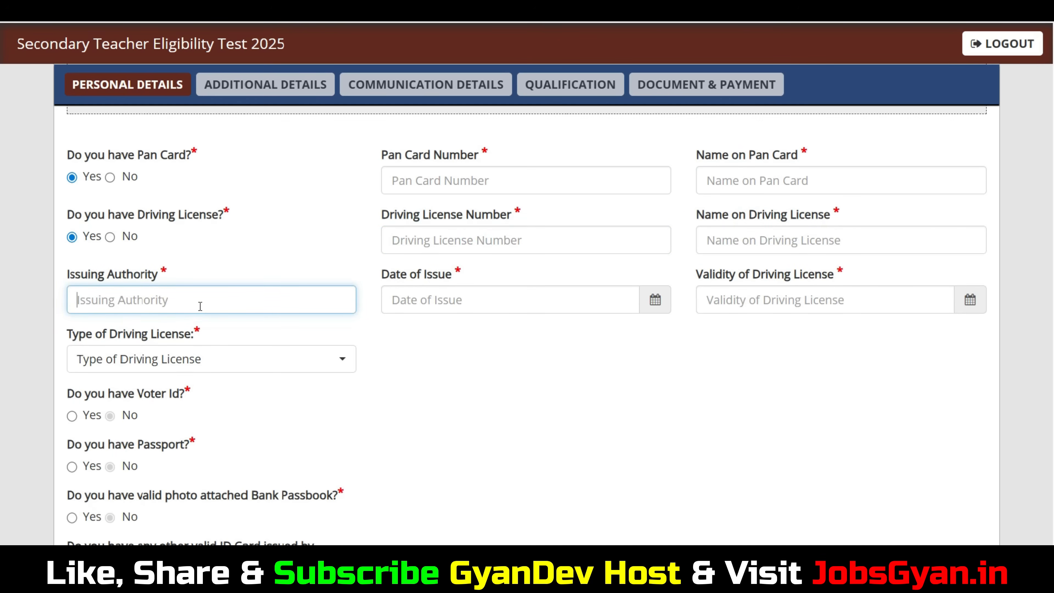
left_click(469, 293)
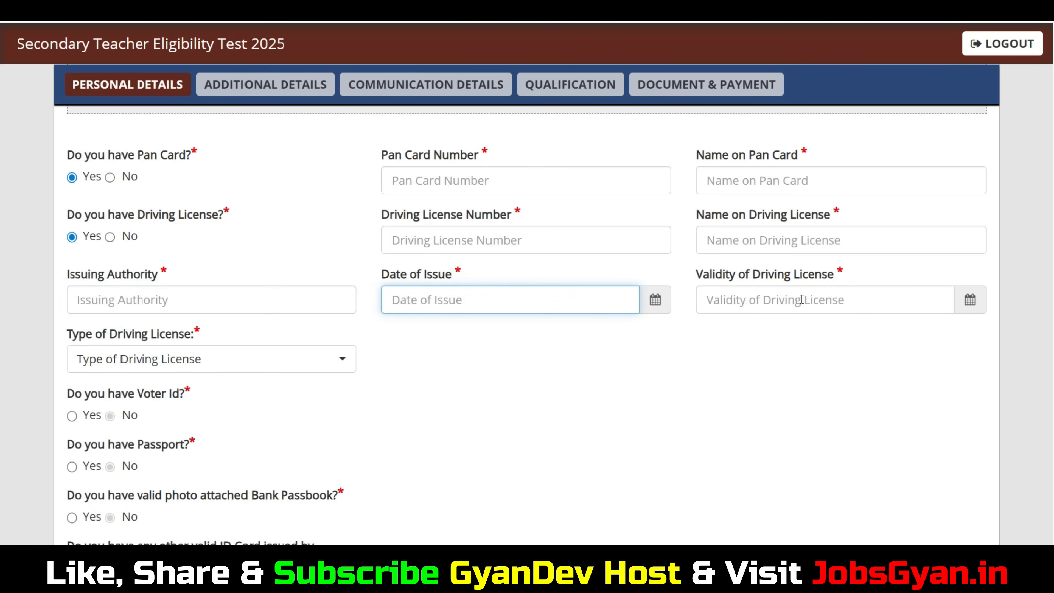
left_click(176, 358)
left_click(553, 430)
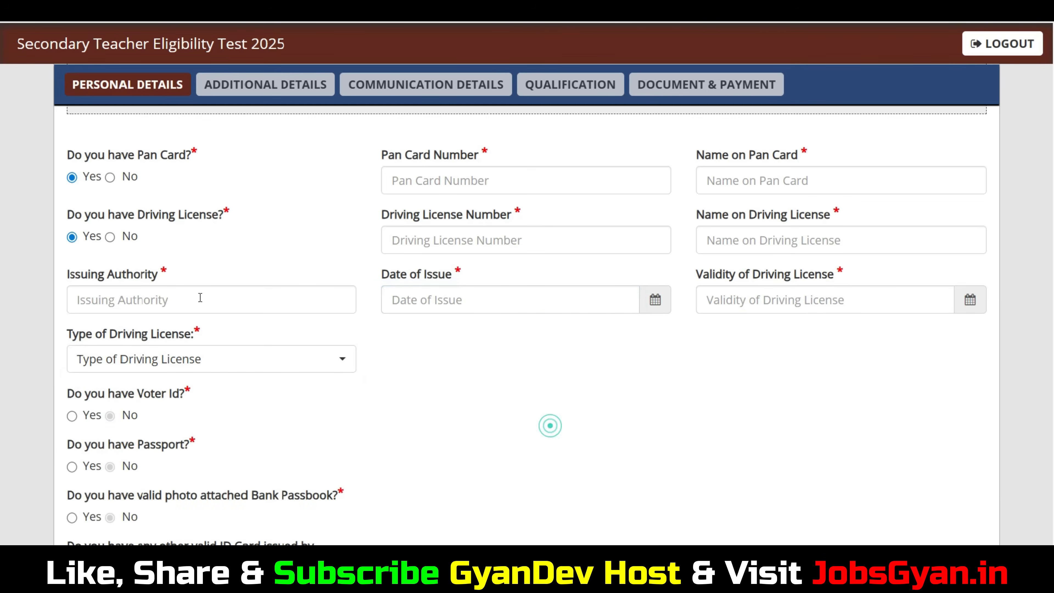
left_click(110, 237)
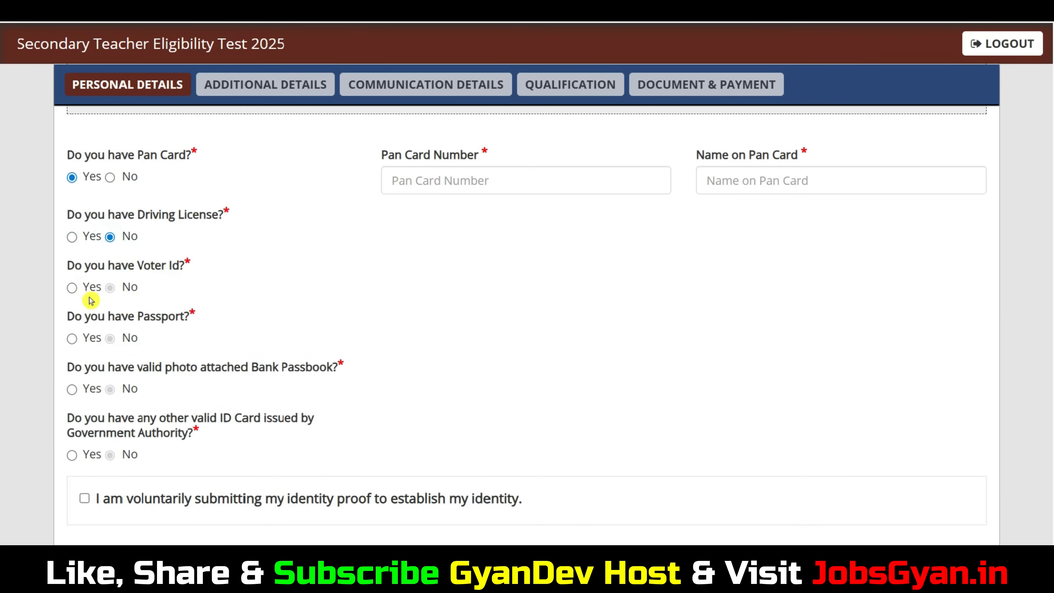
Answer Yes to having a Voter Id and a valid photo attached Bank Passbook, and go to the passbook name field.
left_click(71, 288)
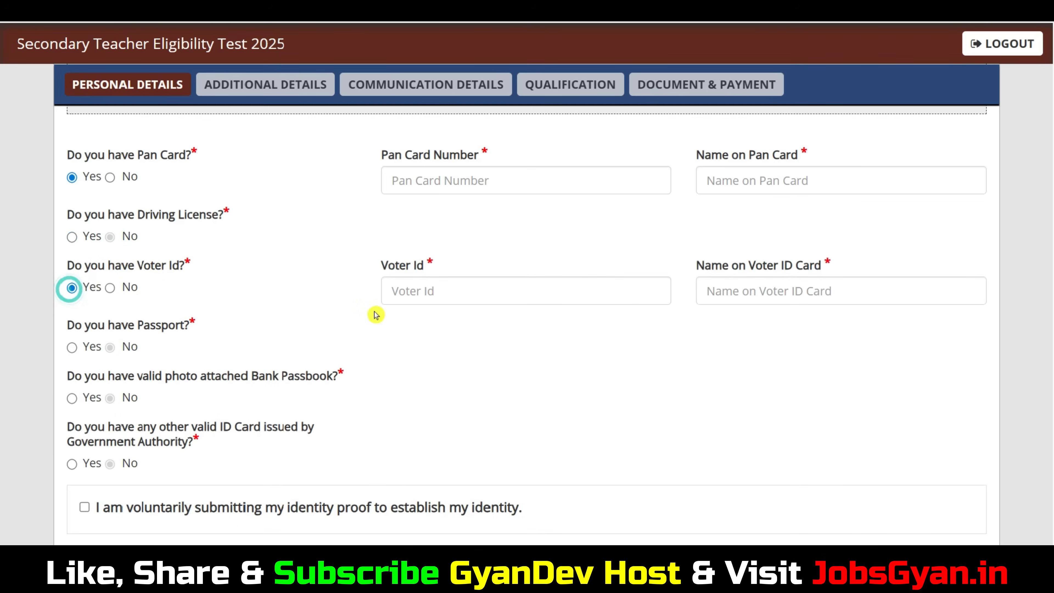
left_click(456, 292)
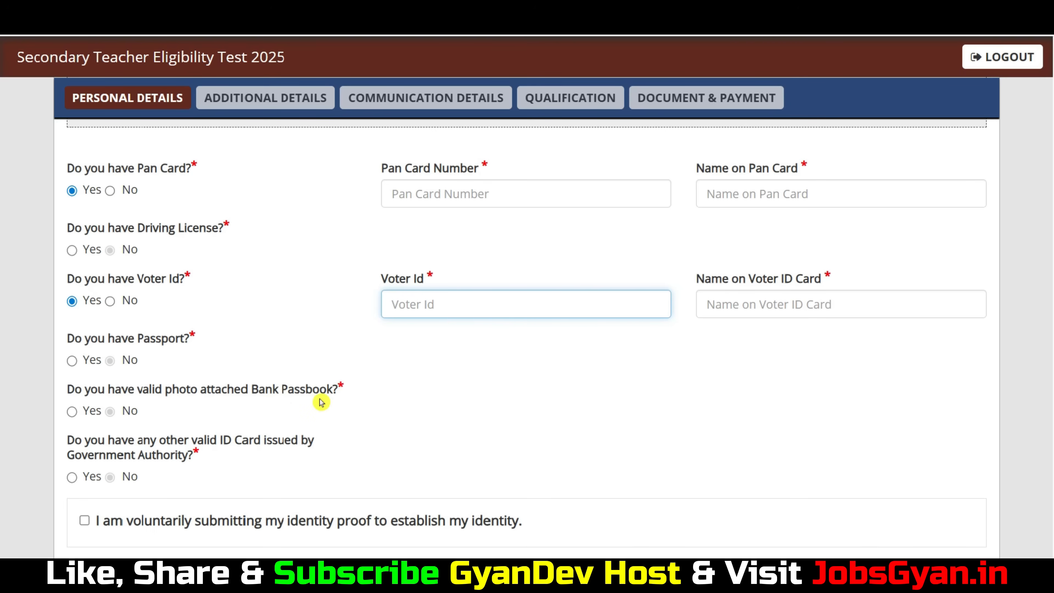
left_click(72, 412)
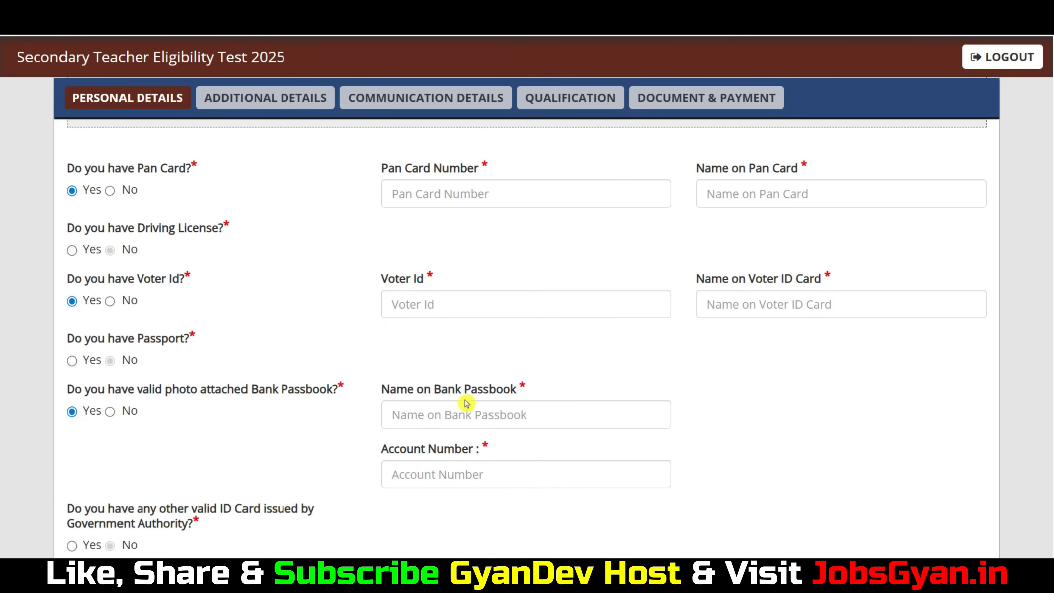
left_click(461, 414)
Answer Yes to having any other valid ID Card issued by Government Authority, and go to its ID Type field.
scroll(449, 468, "down", 3)
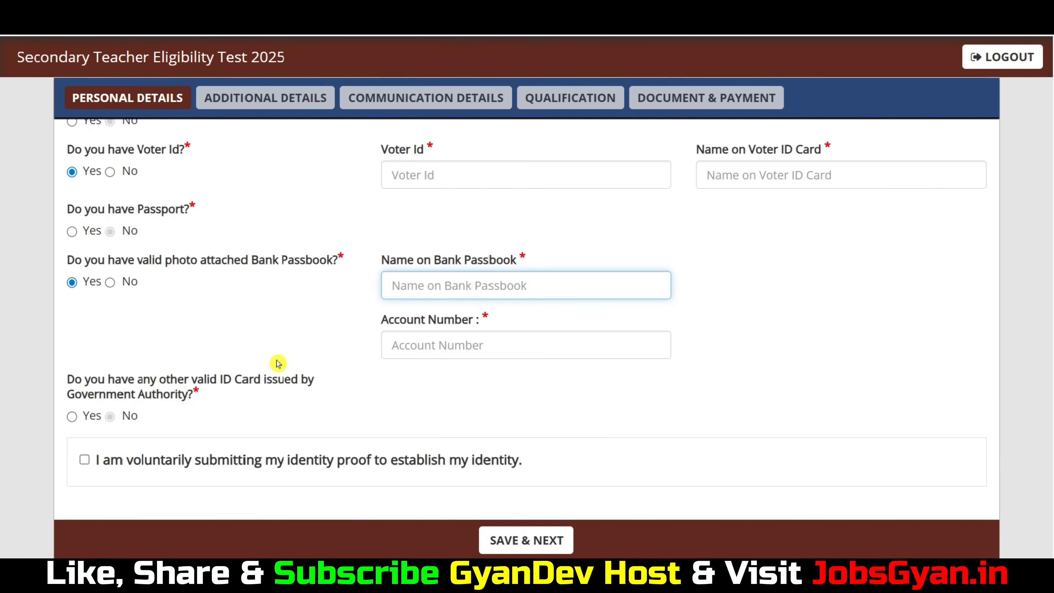
left_click(71, 417)
left_click(440, 412)
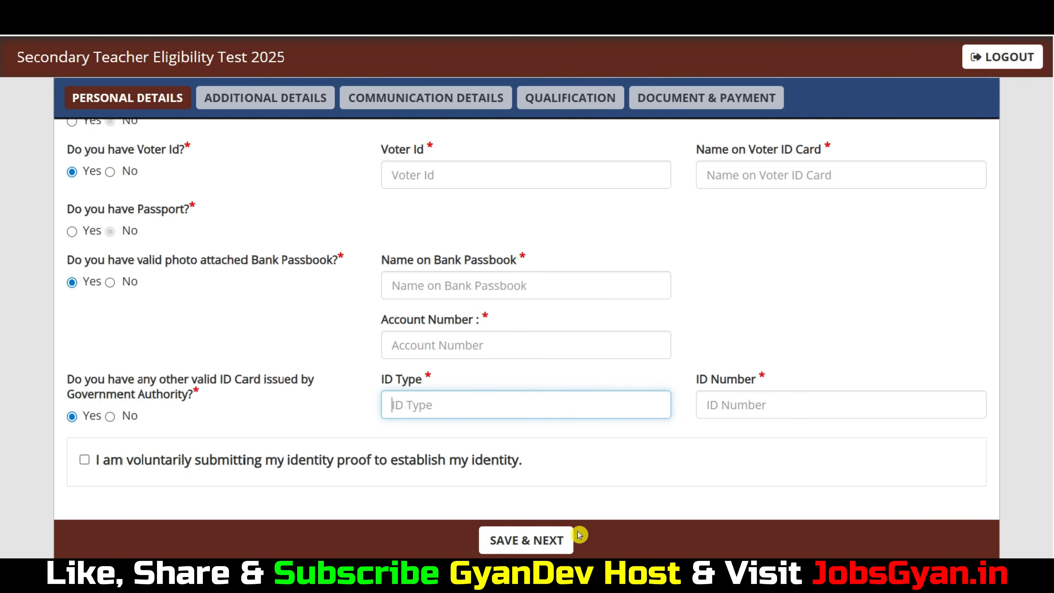
scroll(3, 431, "up", 1)
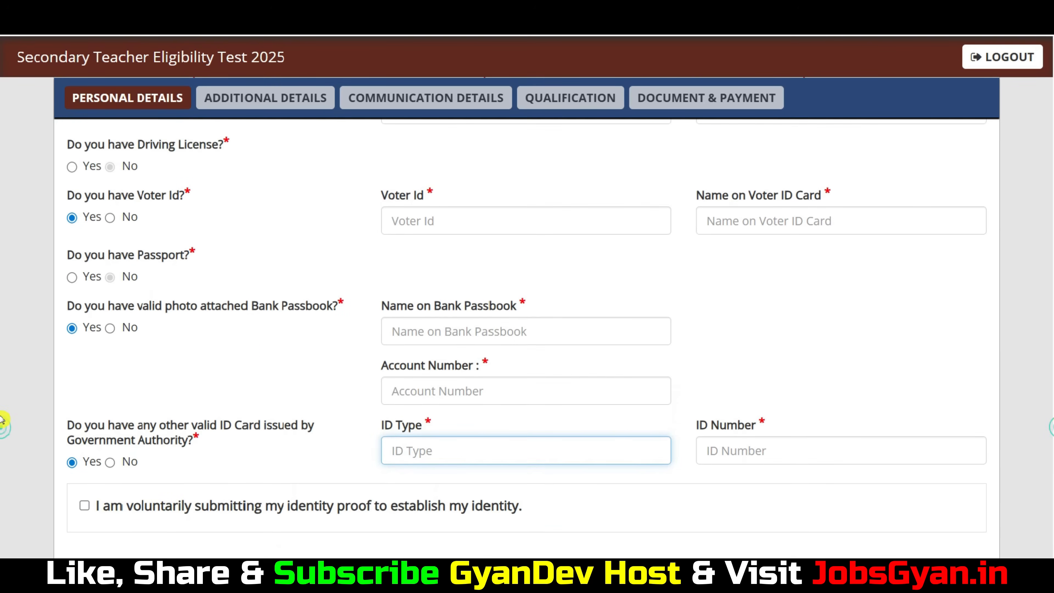